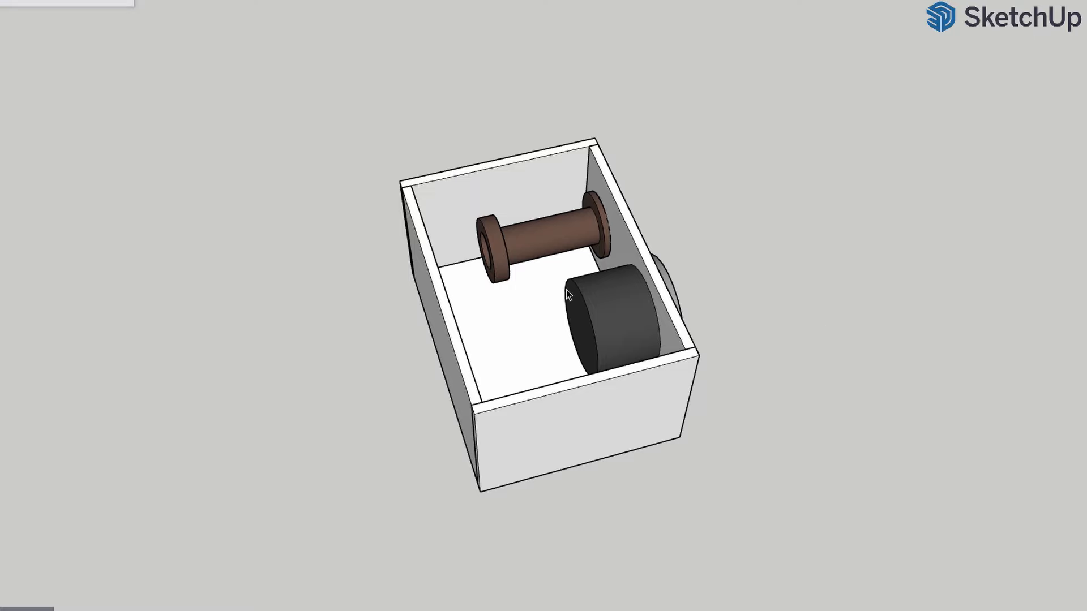
- Examine the port tube's opening and its distance from the side wall inside the speaker box
scroll(492, 274, up, 10)
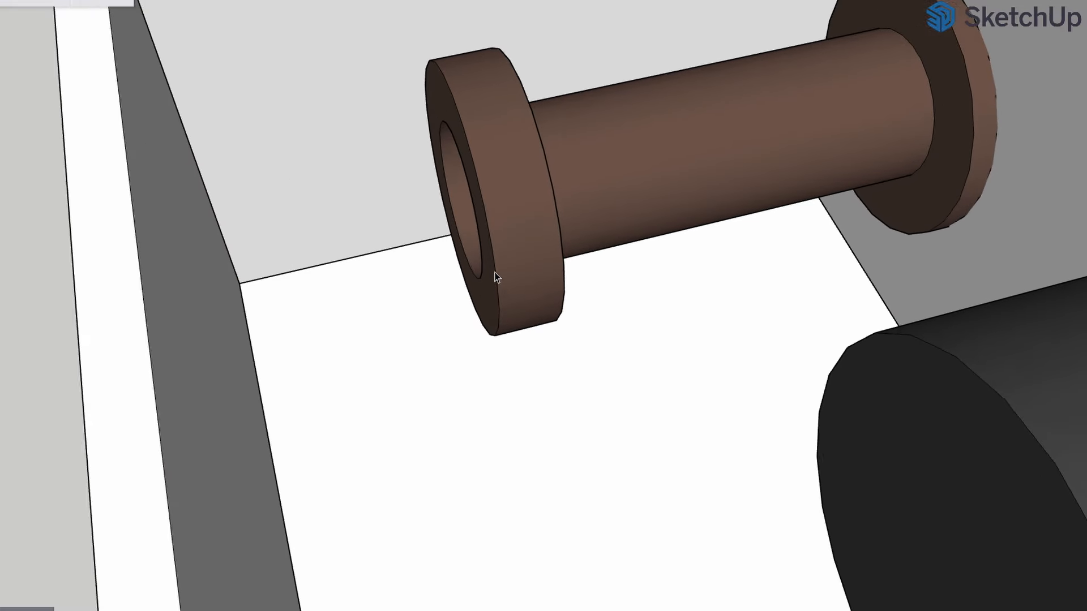
drag(495, 273, 440, 254)
scroll(440, 254, up, 6)
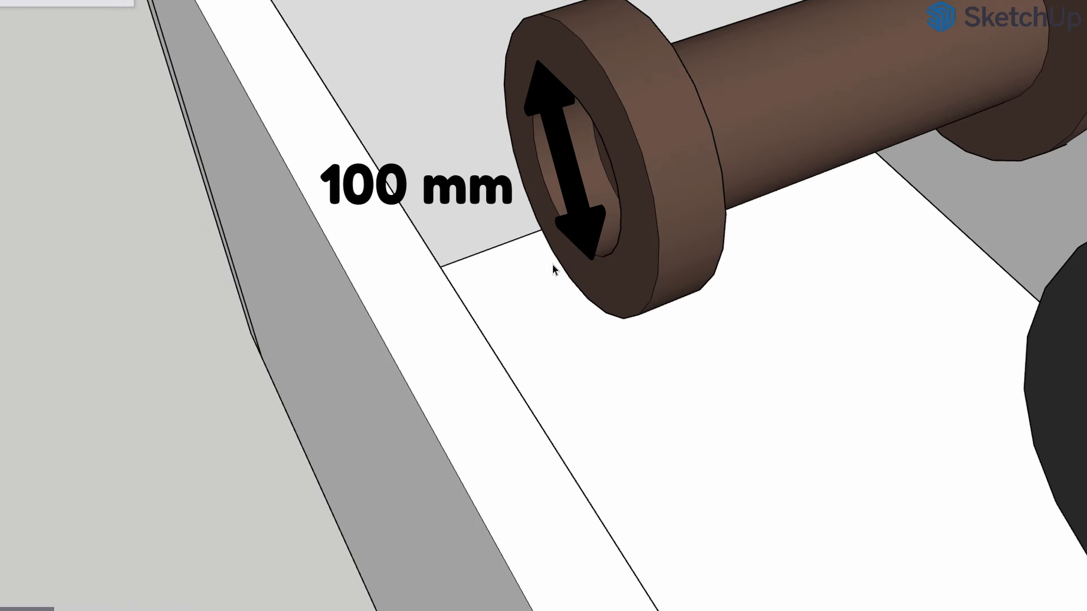
mouse_move(570, 255)
mouse_down()
mouse_move(584, 272)
mouse_move(559, 272)
mouse_up()
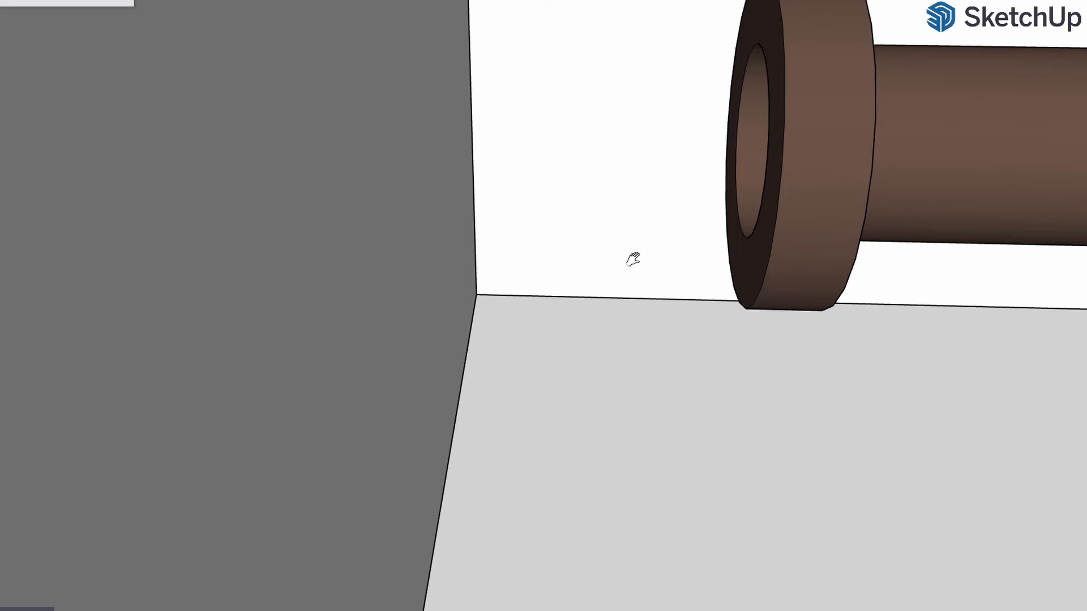
drag(630, 260, 646, 351)
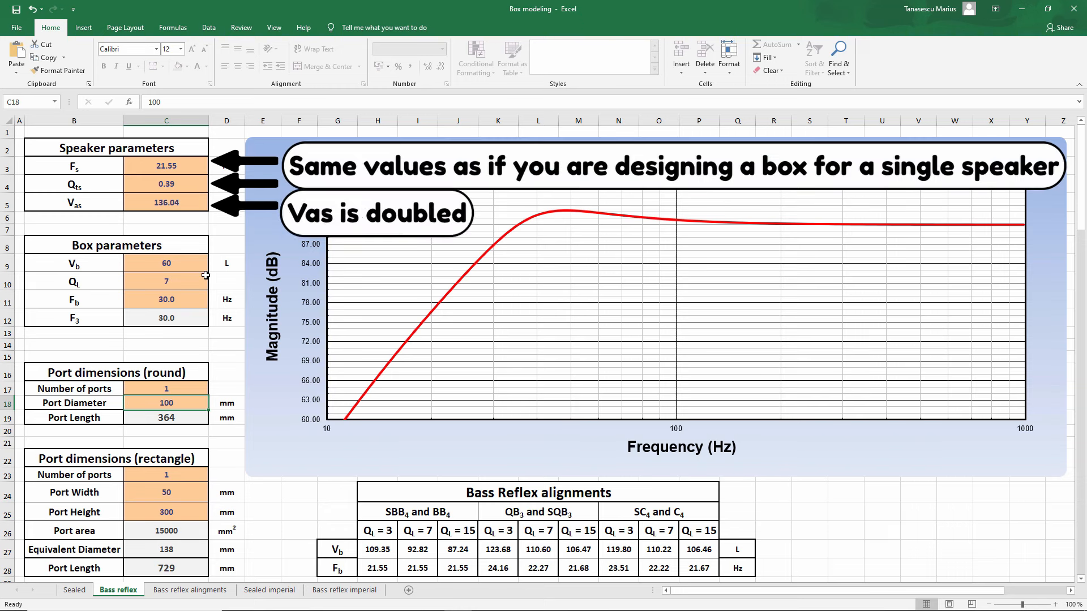
- Multiply the Vas value 136.04 by 2 in the calculator
click(174, 202)
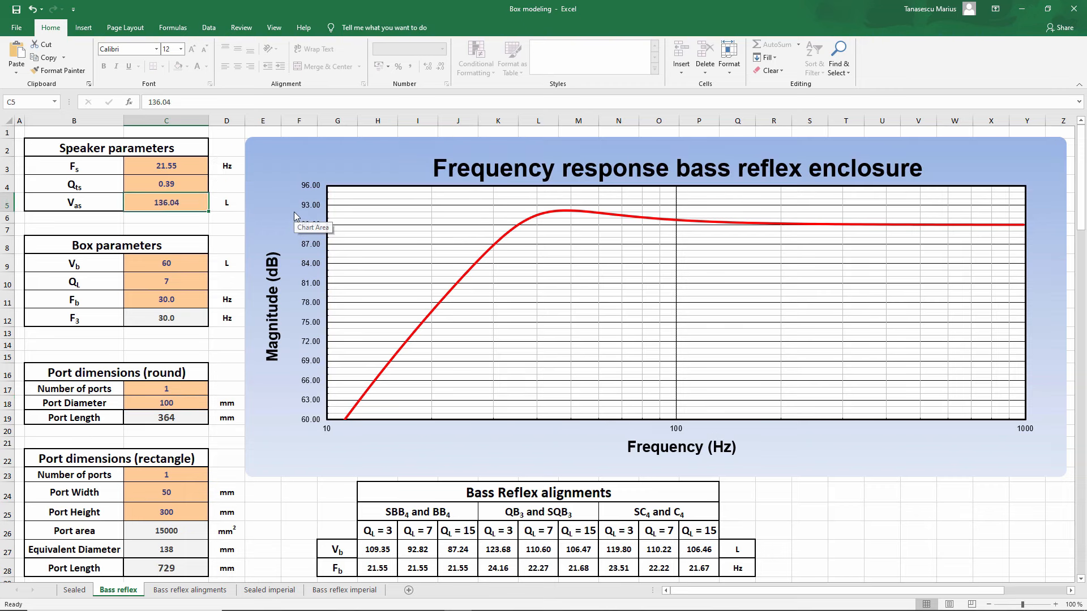
key(XF86Calculator)
text(136)
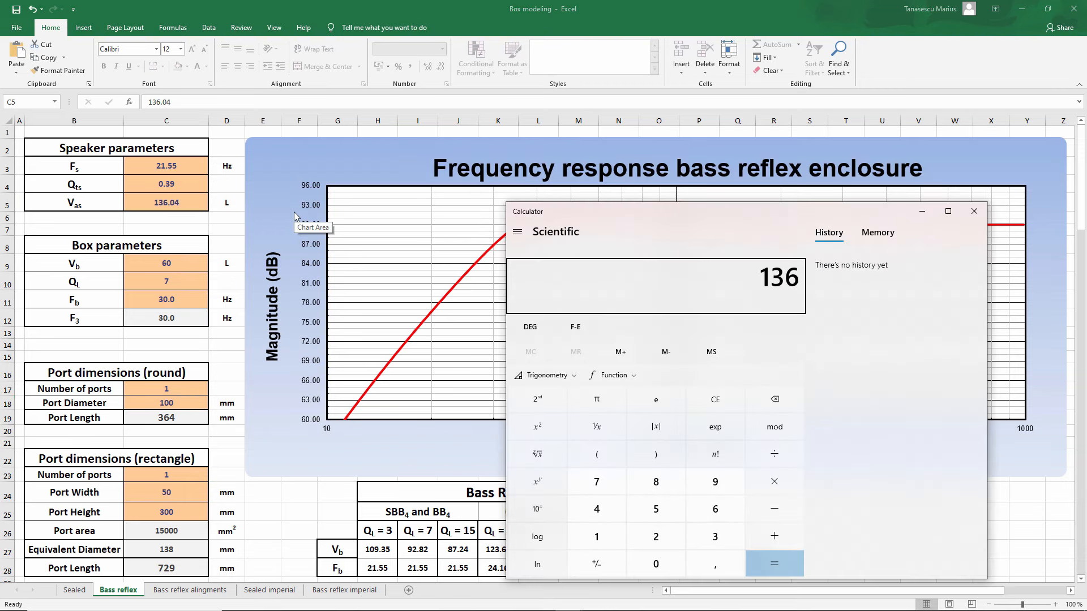
text(,01*)
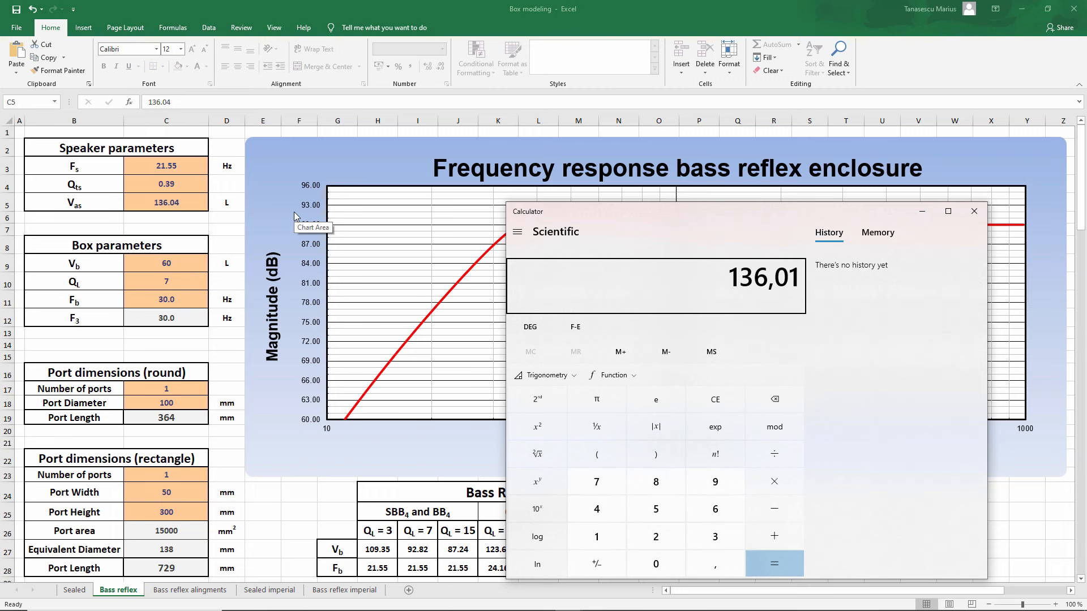
key(BackSpace)
key(Escape)
text(136,0)
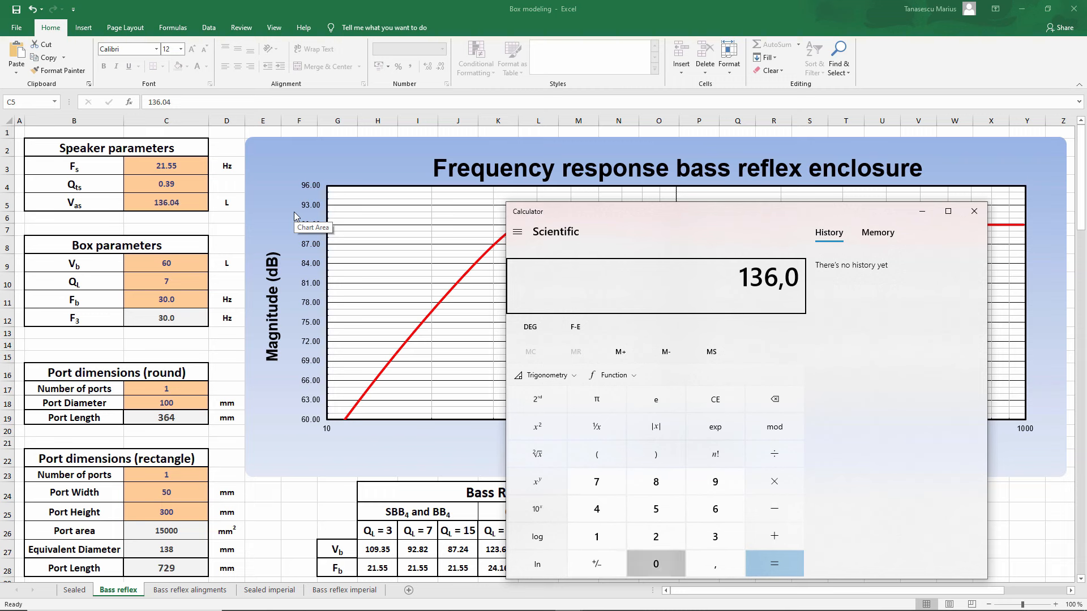
text(4*2)
key(Return)
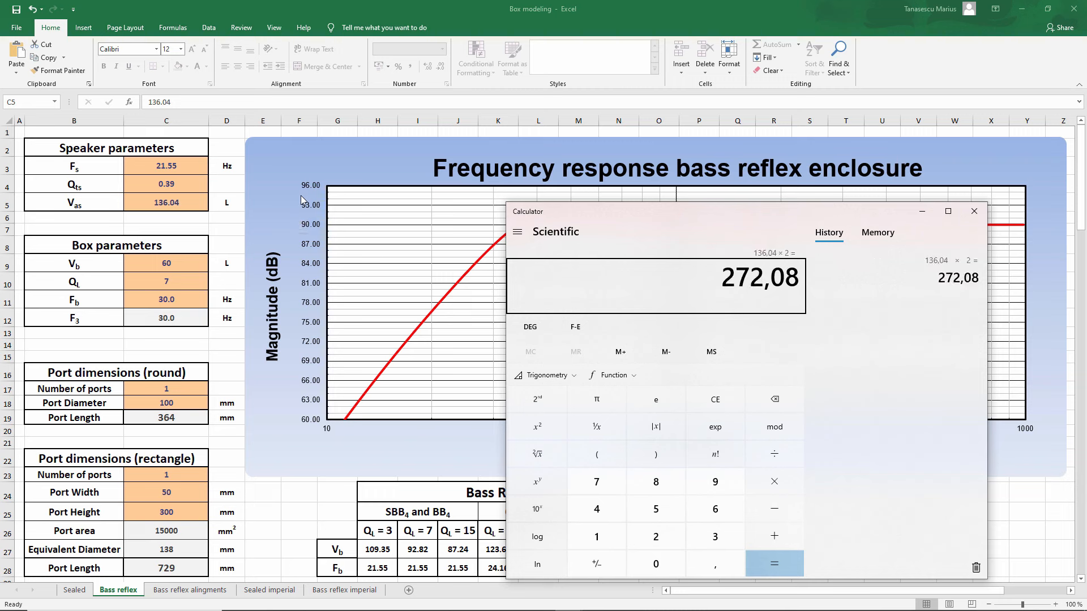
- Set the Vas speaker parameter to 272.08 L in the bass reflex sheet
click(150, 202)
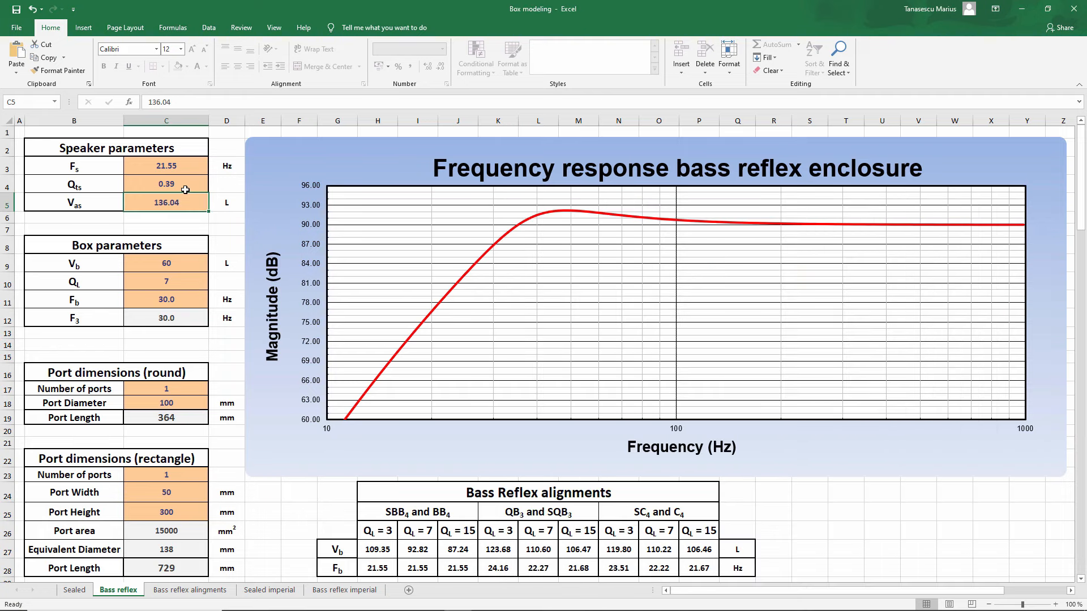
text(272.08)
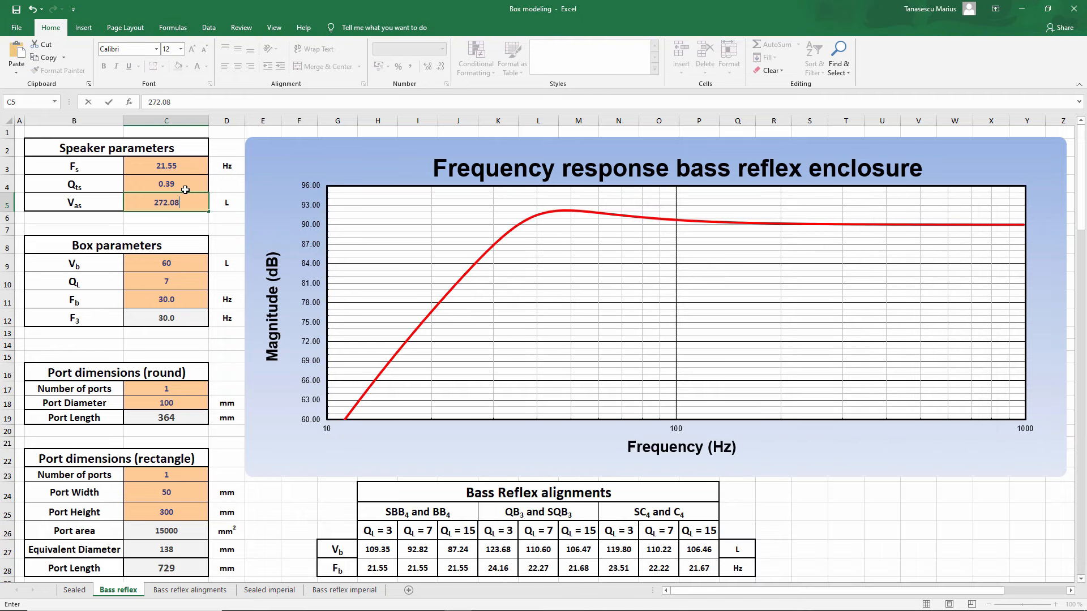
key(Return)
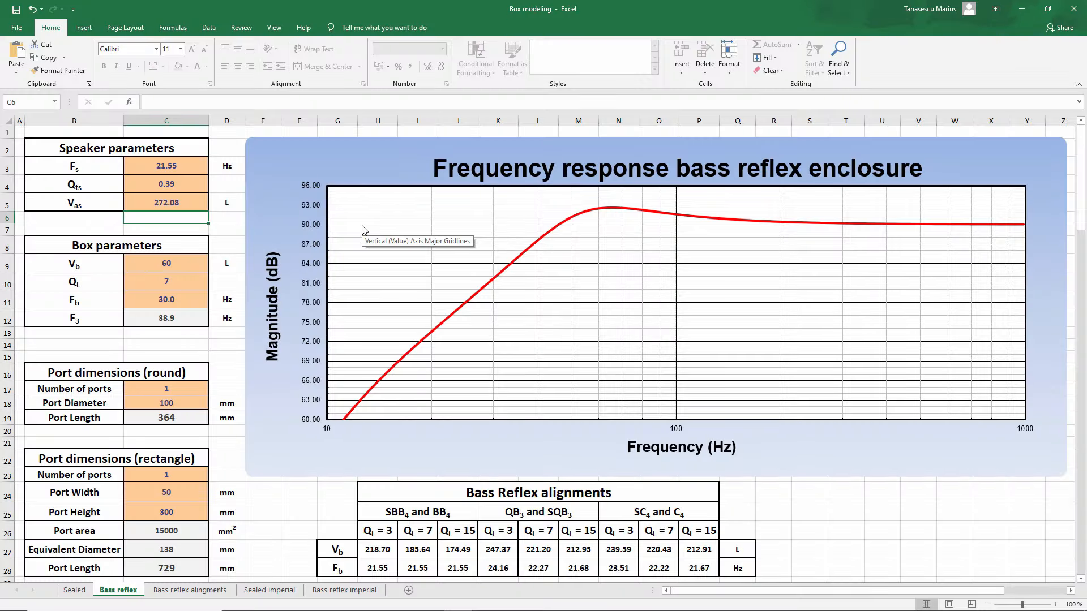
- Restore the Vas speaker parameter to 136.04 L
key(Up)
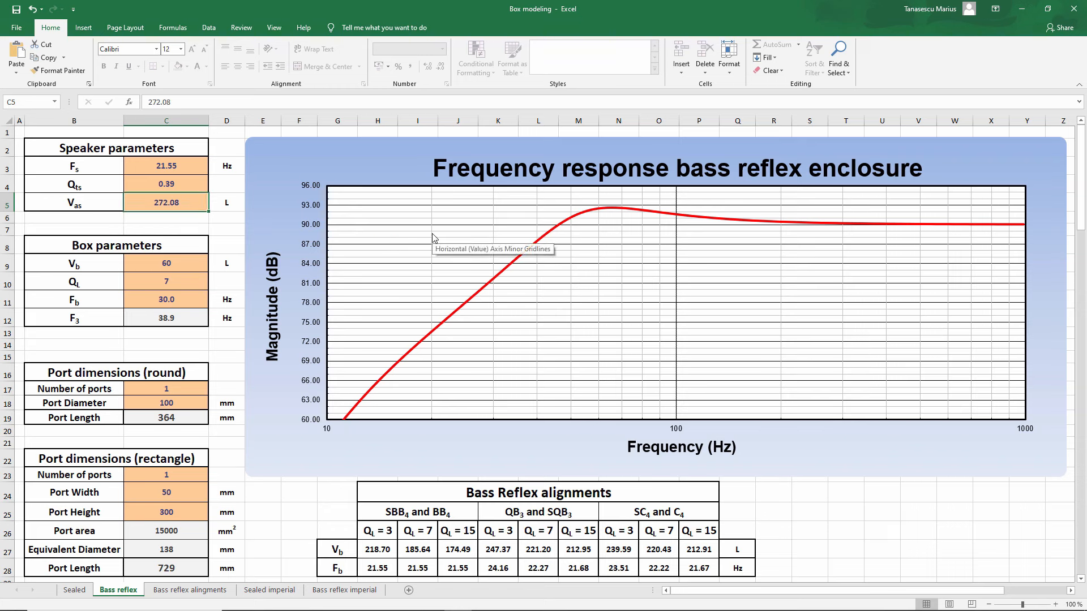
text(136.04)
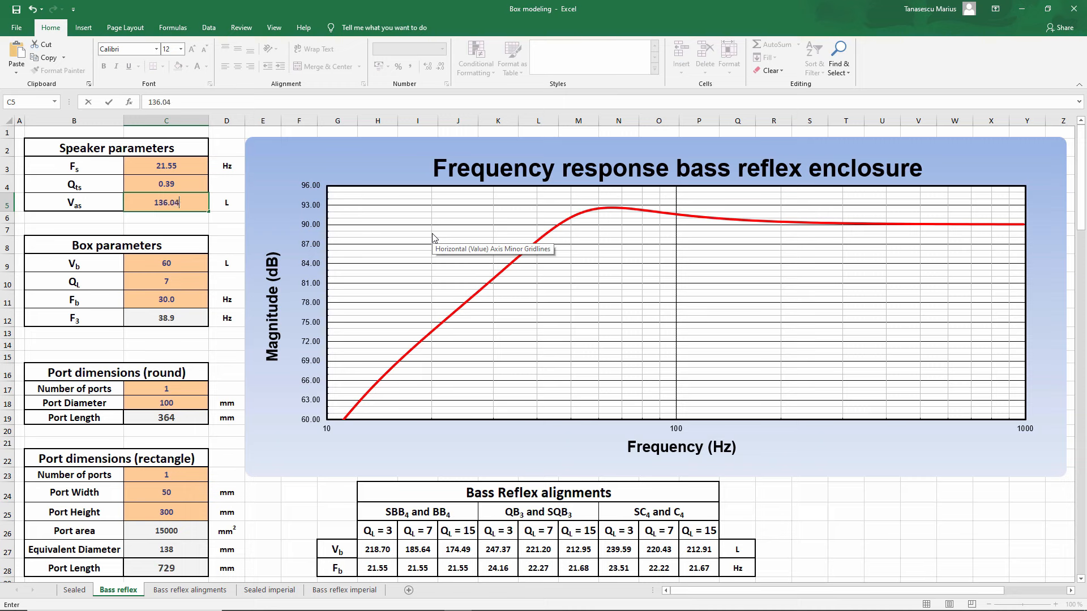
key(Return)
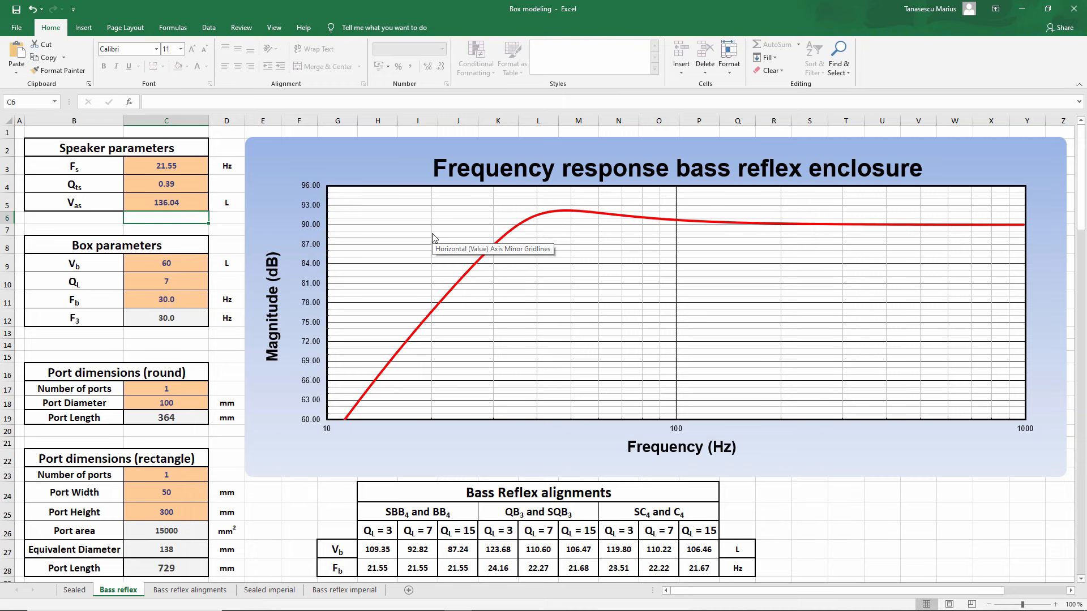
- Switch to WinISD and load the saved Peerless XXLS-P835017 driver in the driver editor to review its parameters
click(596, 600)
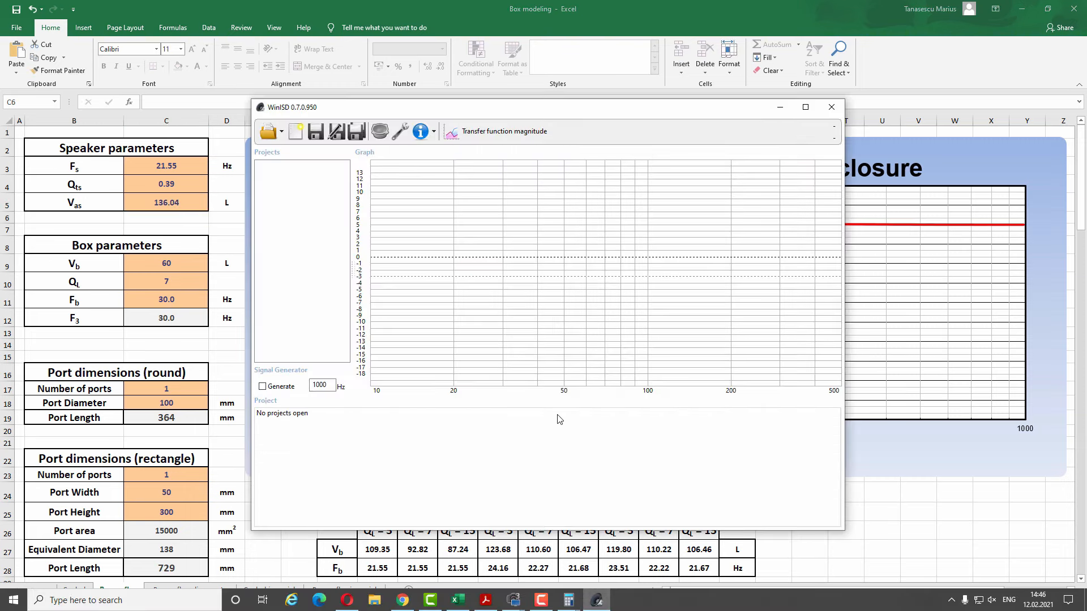
click(380, 135)
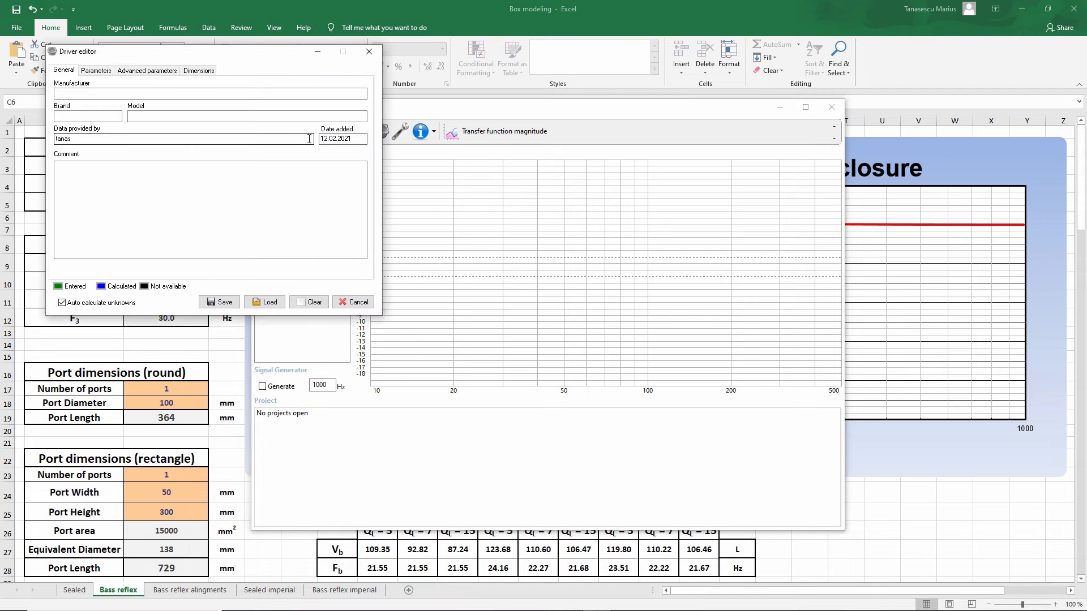
click(269, 304)
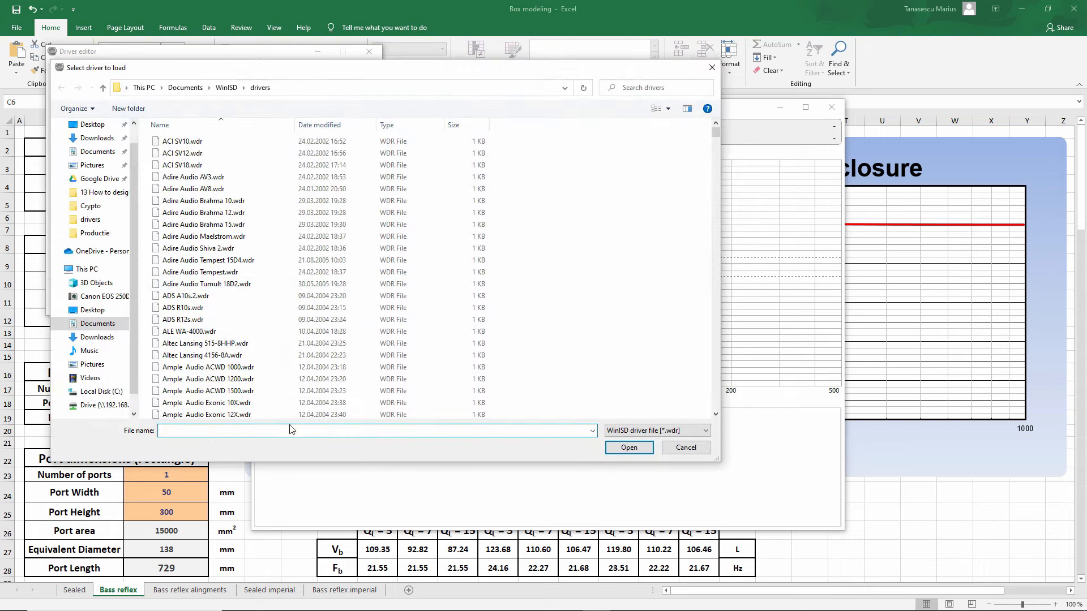
drag(719, 137, 703, 338)
scroll(353, 284, up, 11)
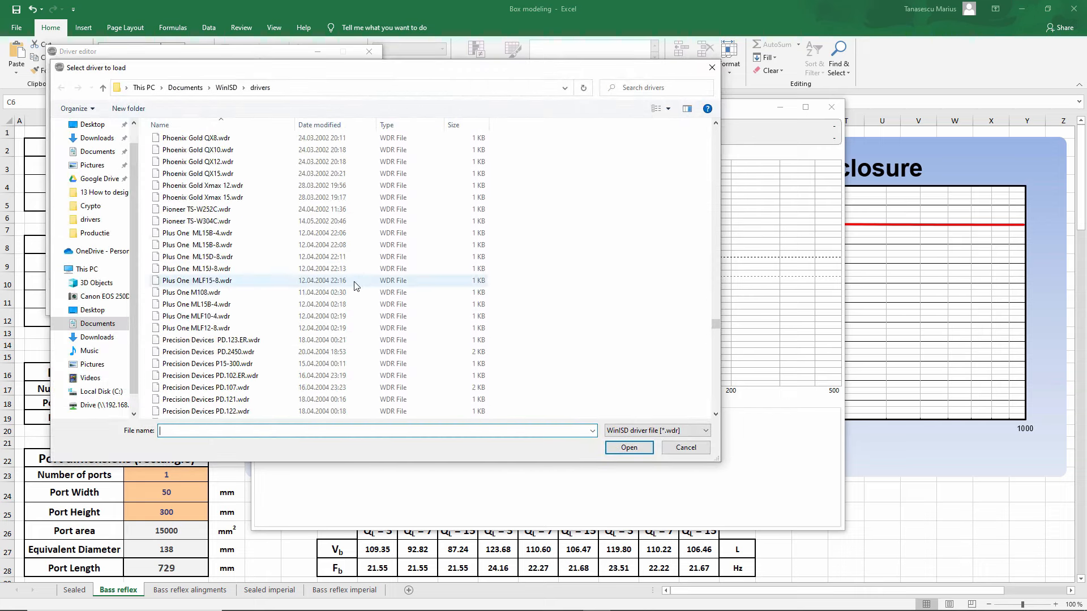
double_click(186, 257)
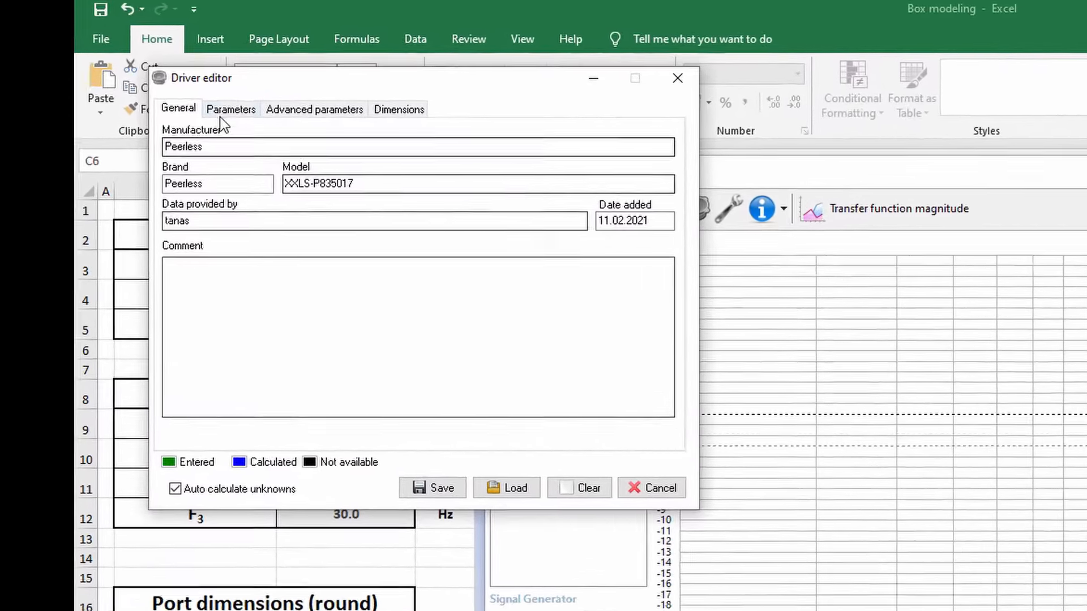
click(107, 73)
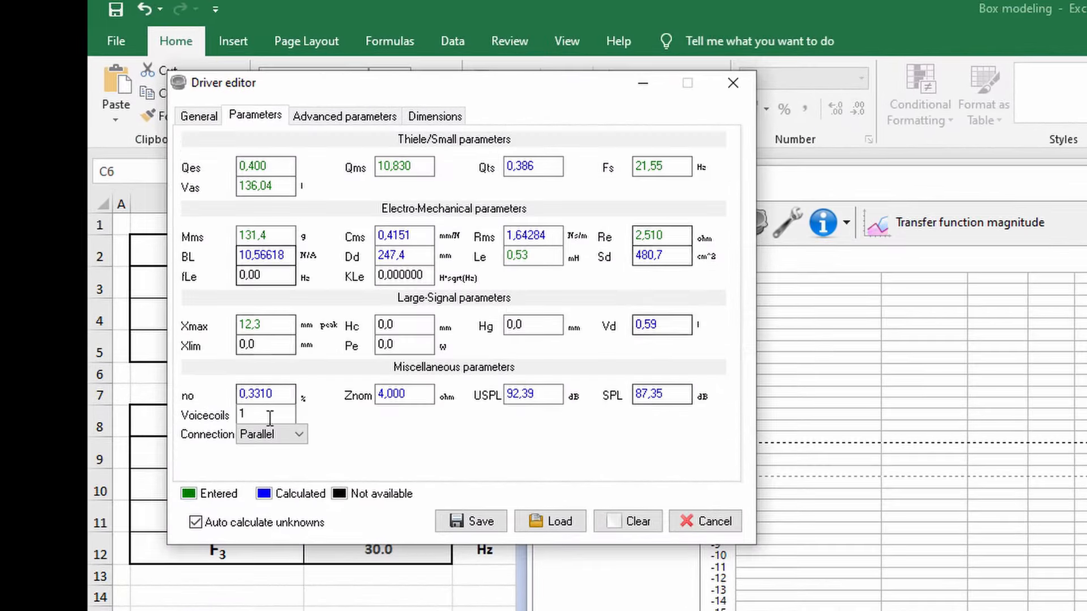
click(706, 528)
- Start a new project with the Peerless XXLS-P835017 as its driver
click(608, 224)
scroll(259, 325, down, 20)
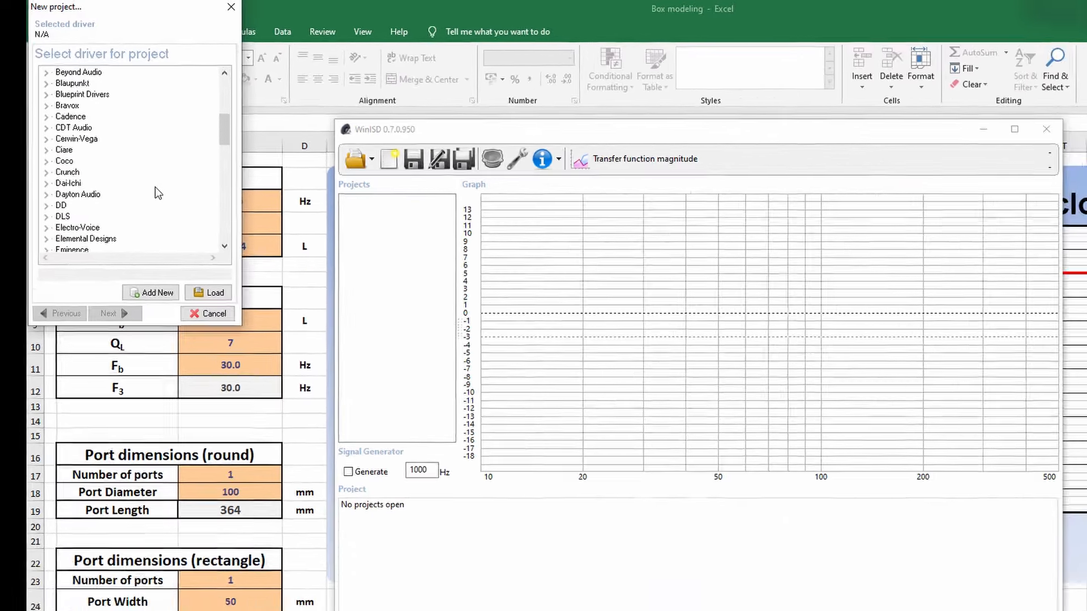
scroll(96, 195, down, 1)
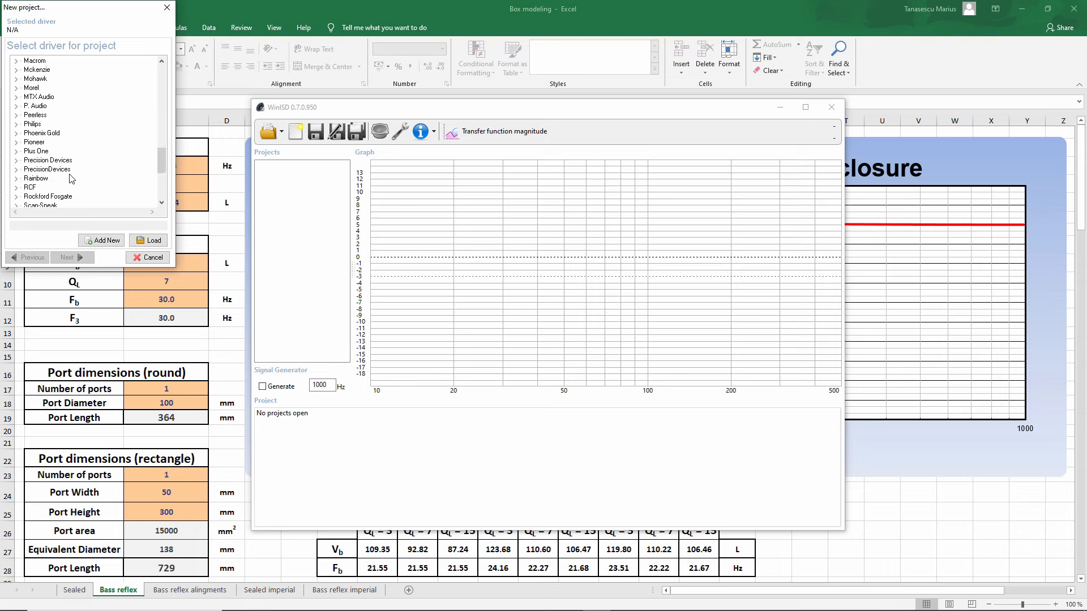
double_click(45, 116)
click(56, 141)
click(67, 257)
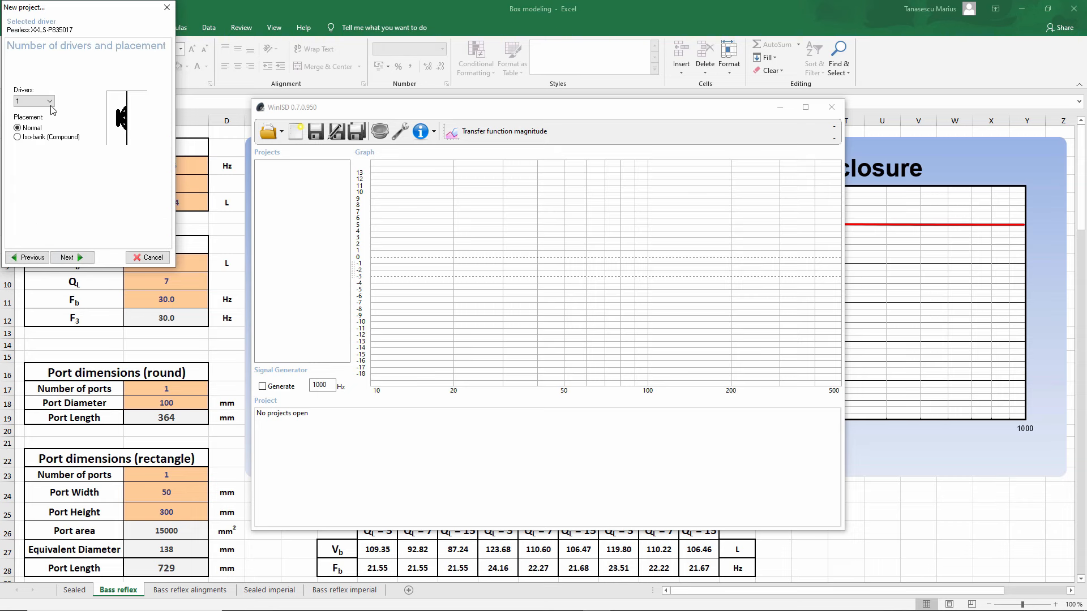
- Configure the project with one normally placed driver in a vented box and create it under the name BR
click(67, 257)
click(34, 74)
click(28, 85)
click(66, 257)
click(67, 257)
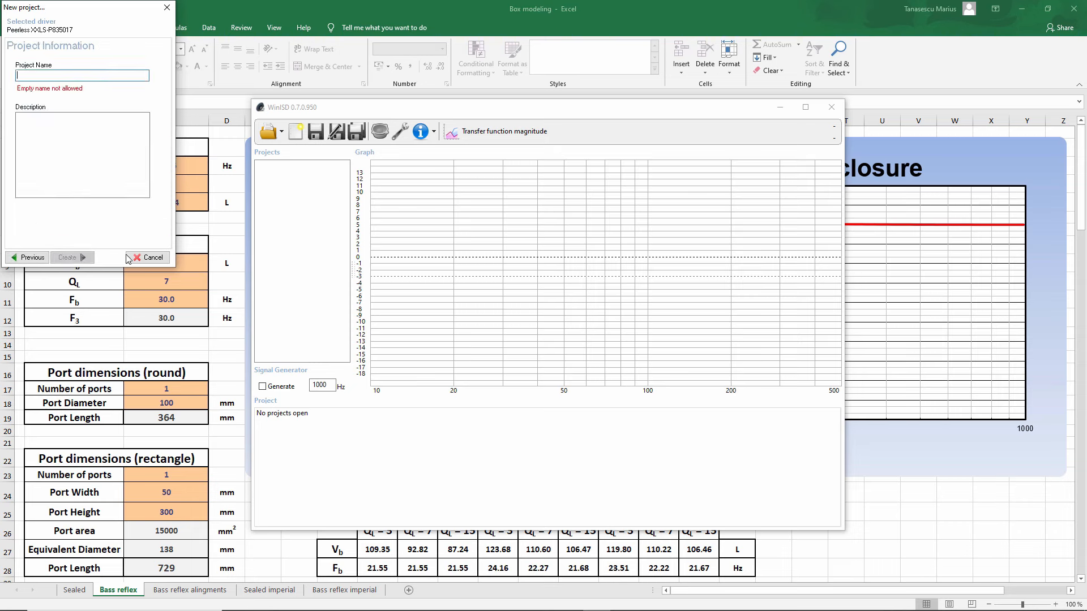
text(BR)
click(67, 257)
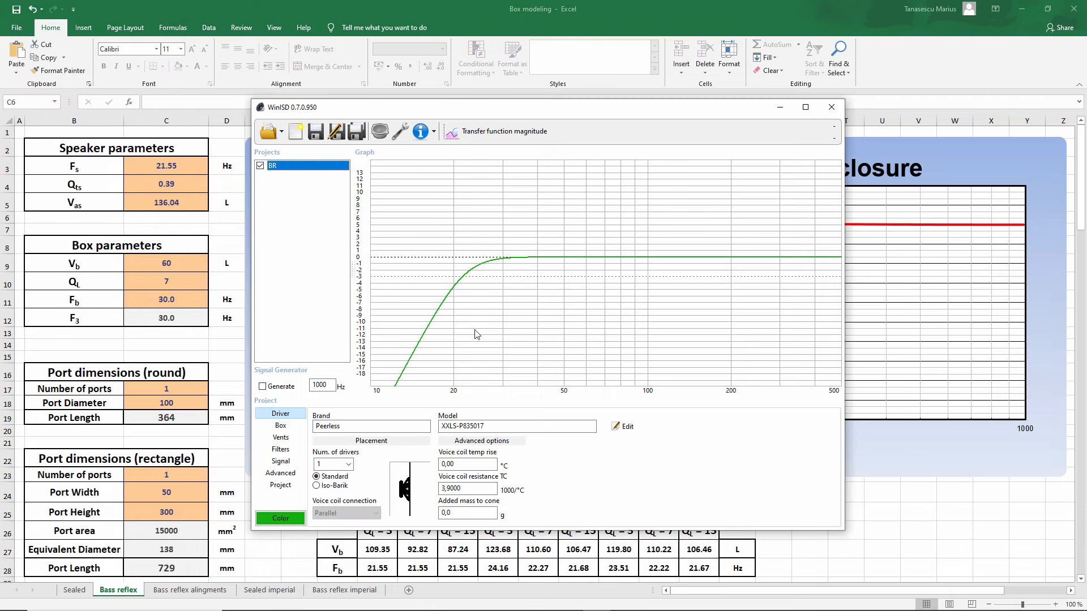
- Set the vented box's rear chamber volume to 60 L and its tuning frequency to 30 Hz
click(281, 426)
drag(508, 107, 696, 93)
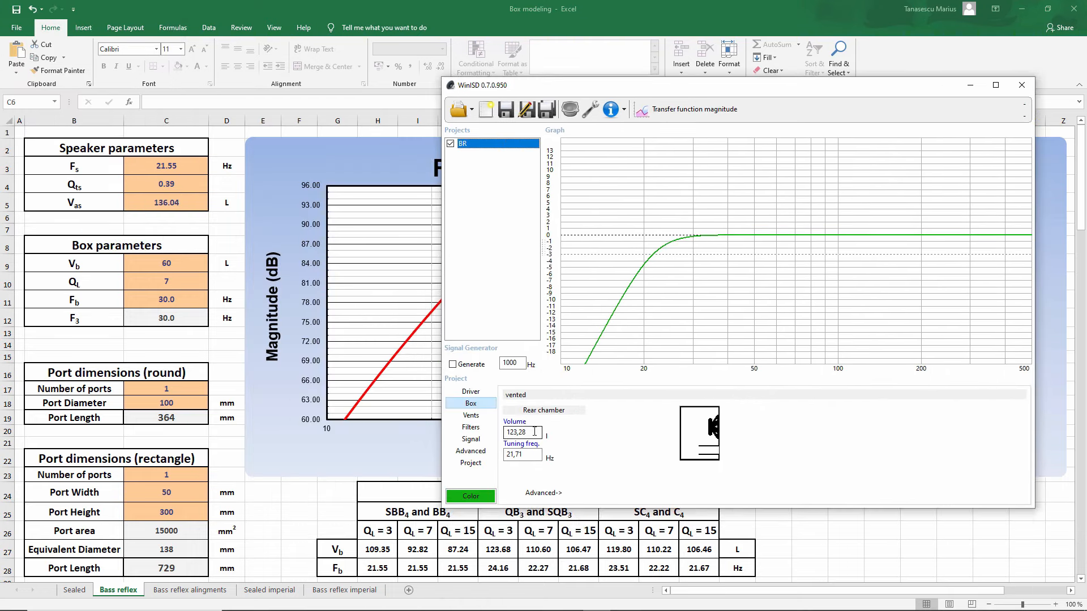
drag(535, 432, 488, 429)
text(60)
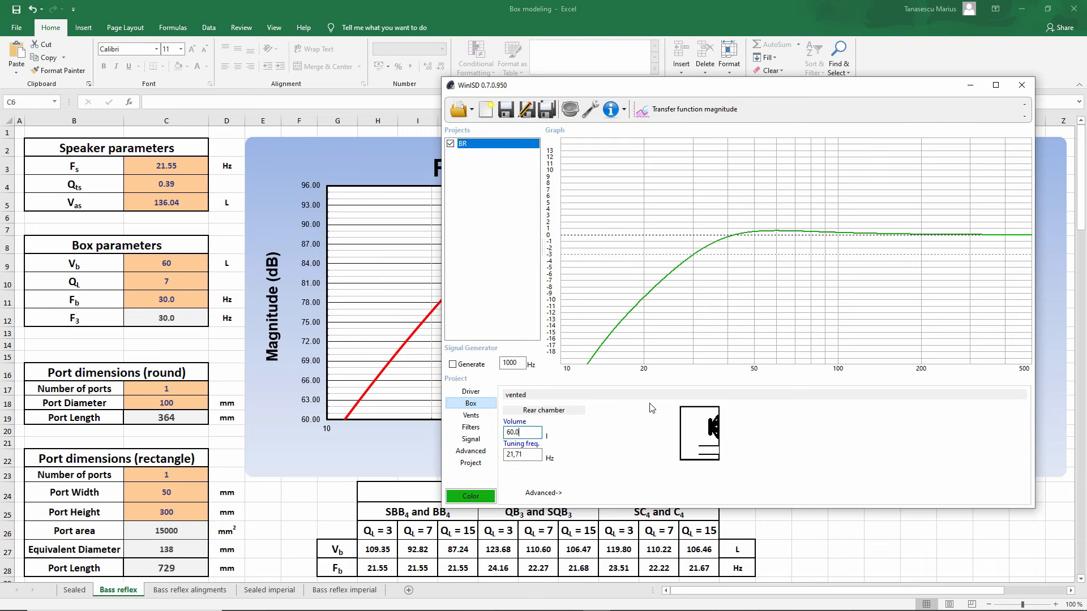
drag(537, 457, 506, 455)
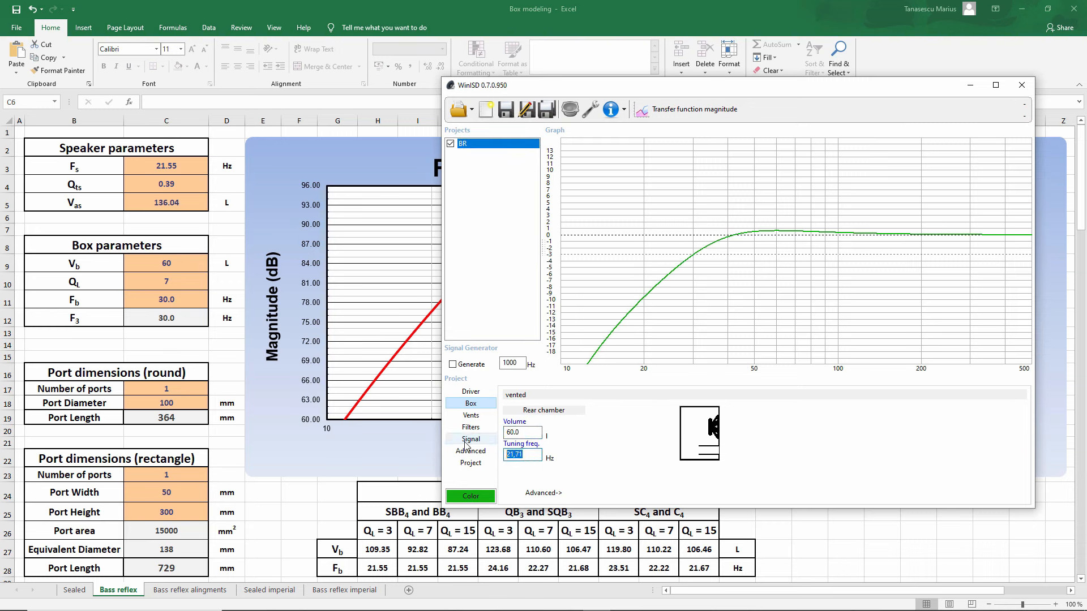
text(30.0)
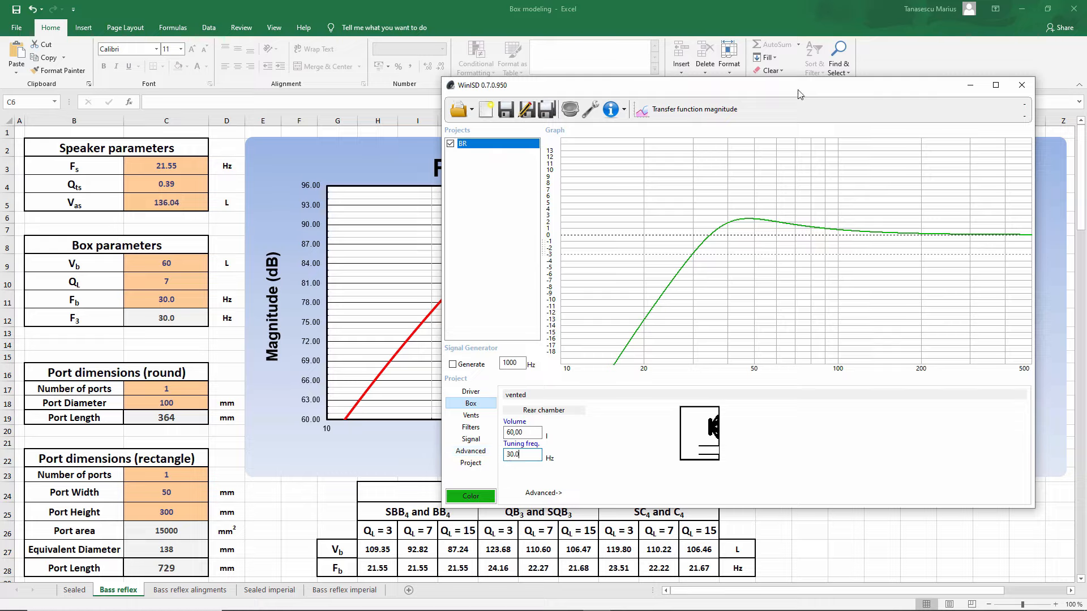
- Compare the response peak and low-frequency roll-off of the BR project with the Excel frequency response chart
drag(790, 88, 738, 251)
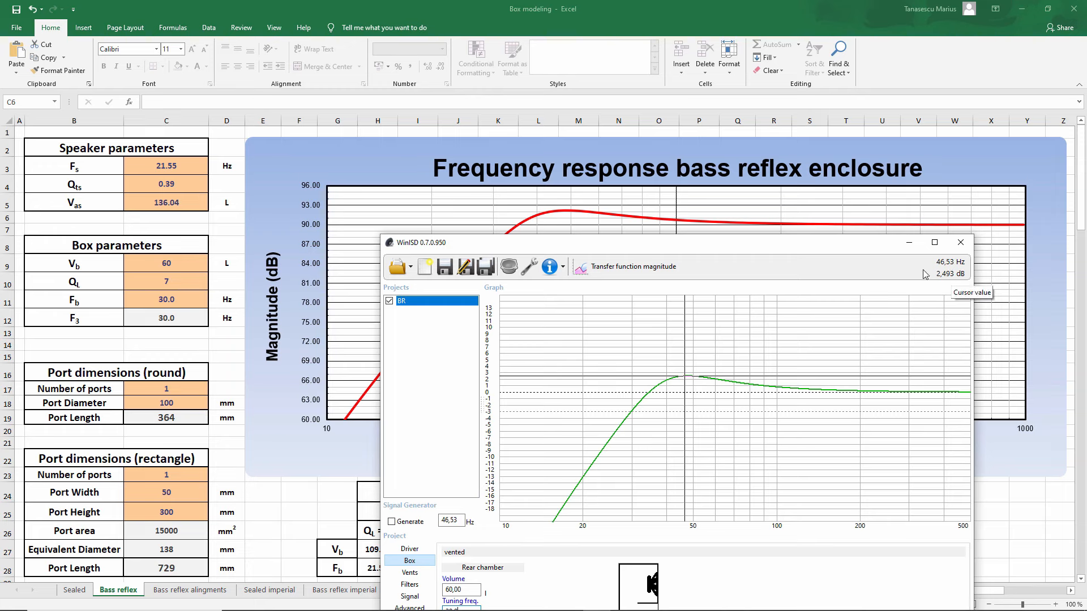
drag(756, 250, 744, 458)
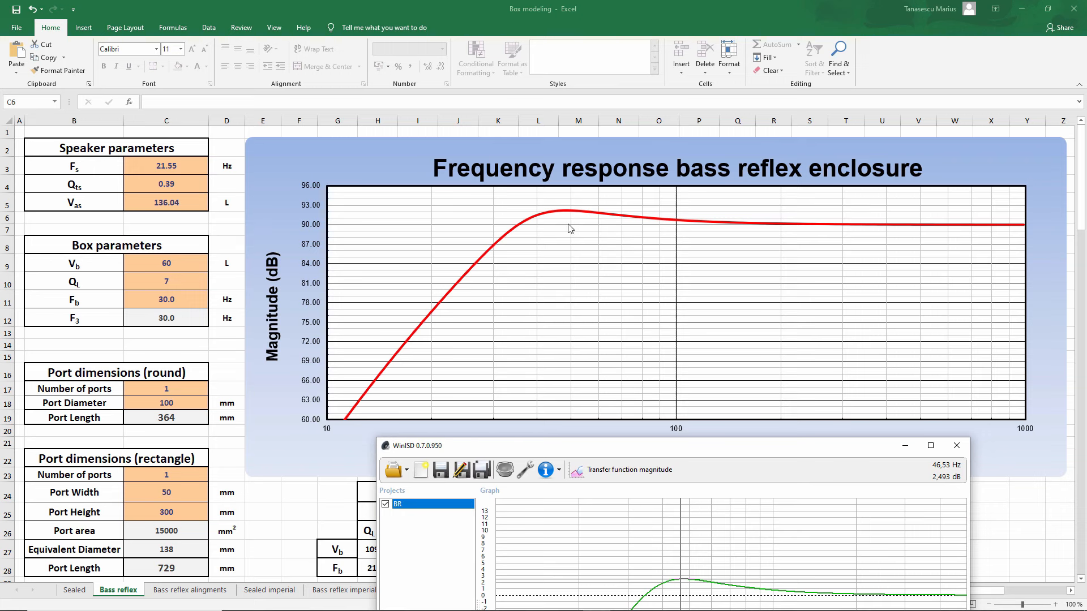
drag(622, 452, 648, 325)
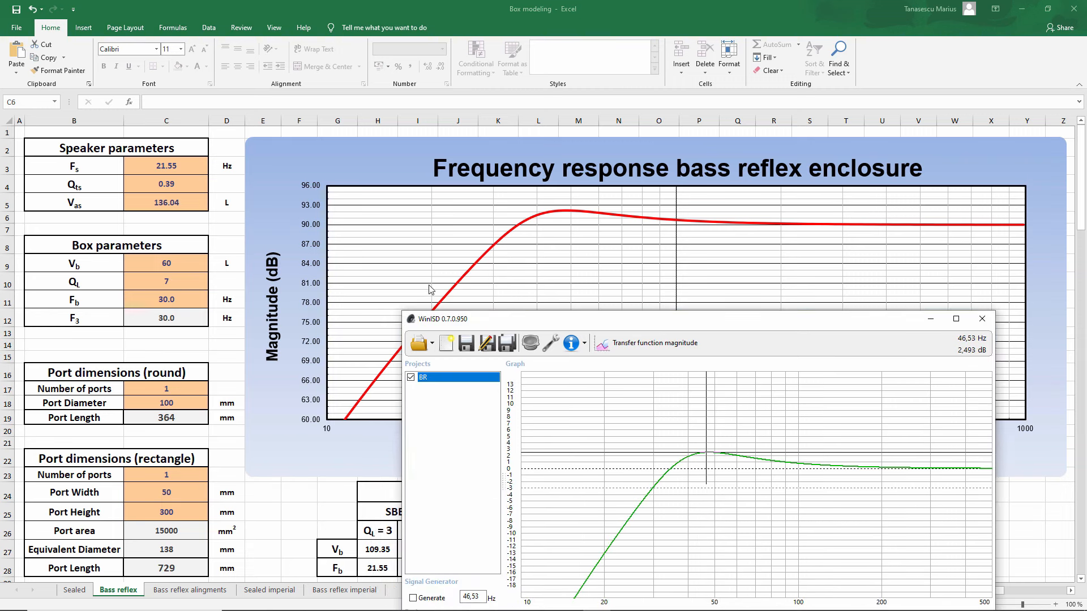
drag(592, 325, 561, 163)
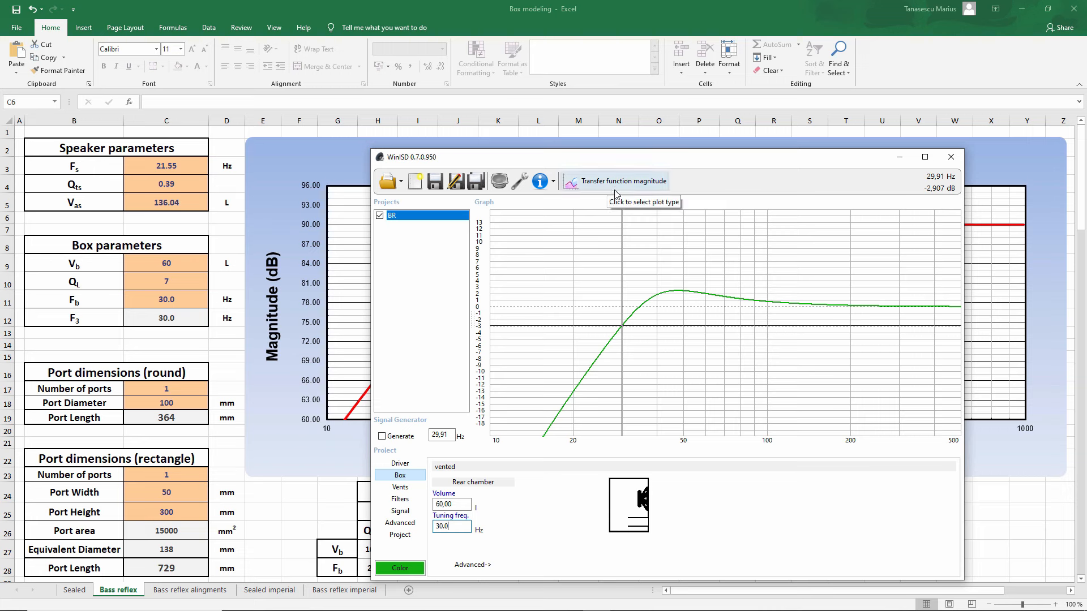
- Set the diameter of the rear chamber's single round vent to 10 cm
click(400, 487)
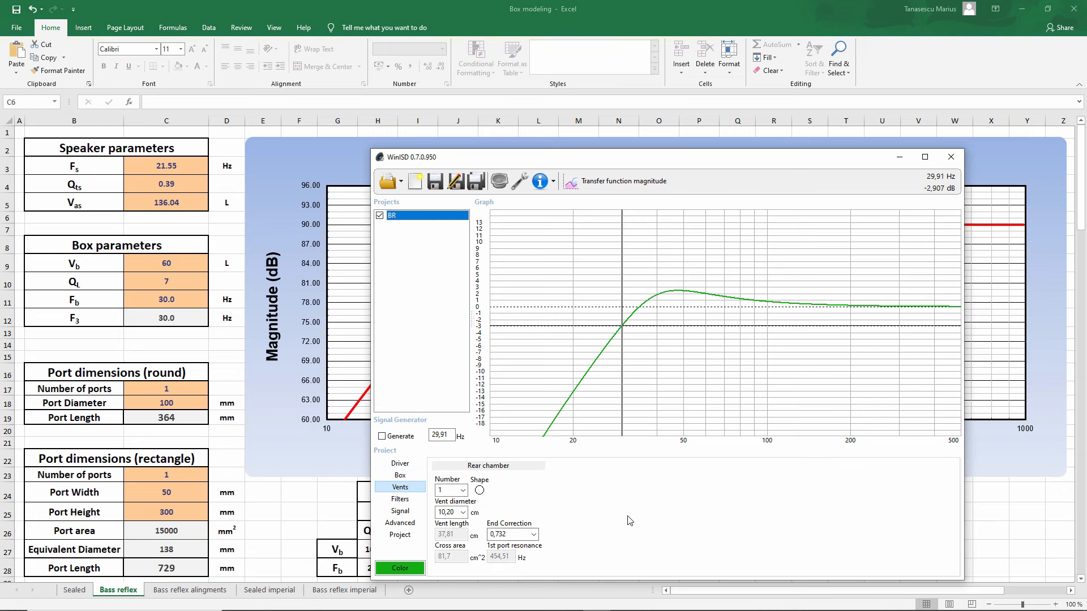
click(447, 512)
text(10)
key(Return)
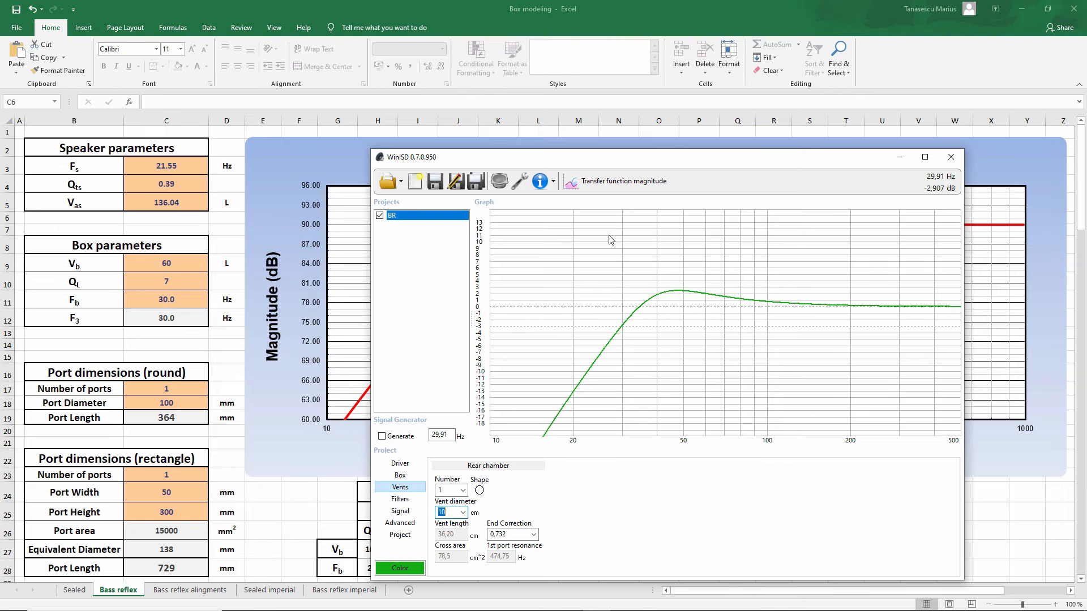
- Compare the round vent's length with the round port length calculated in the Excel sheet, then return to WinISD
drag(609, 170, 650, 133)
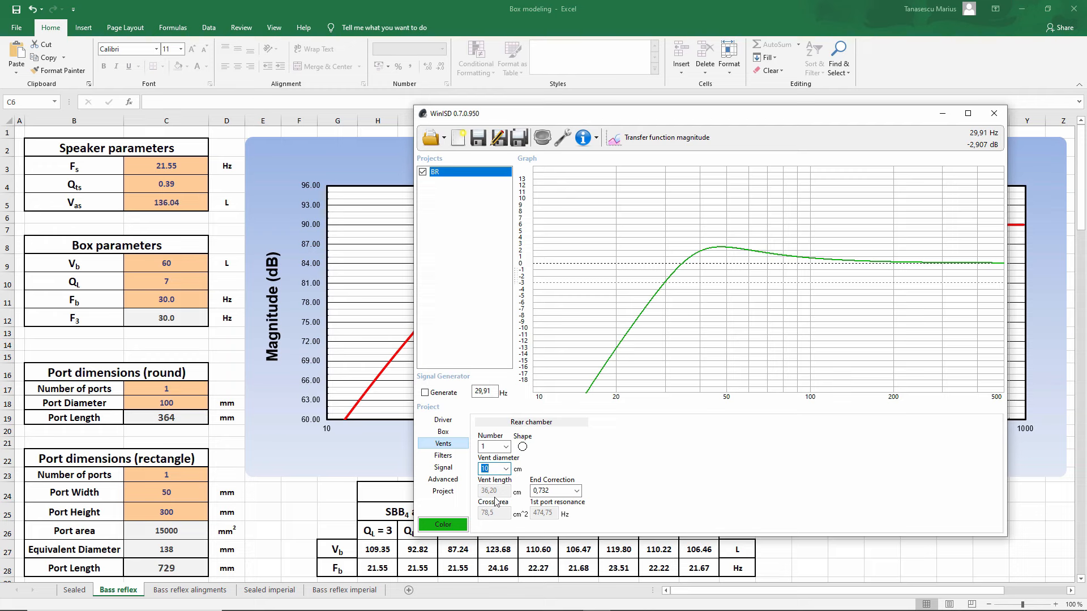
click(192, 422)
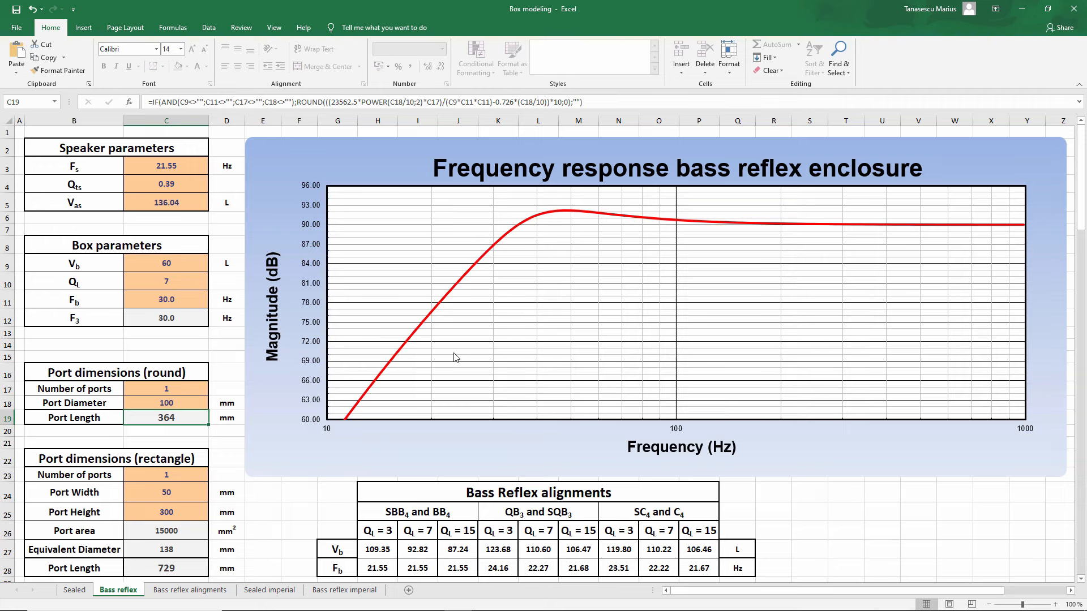
key(alt+Tab)
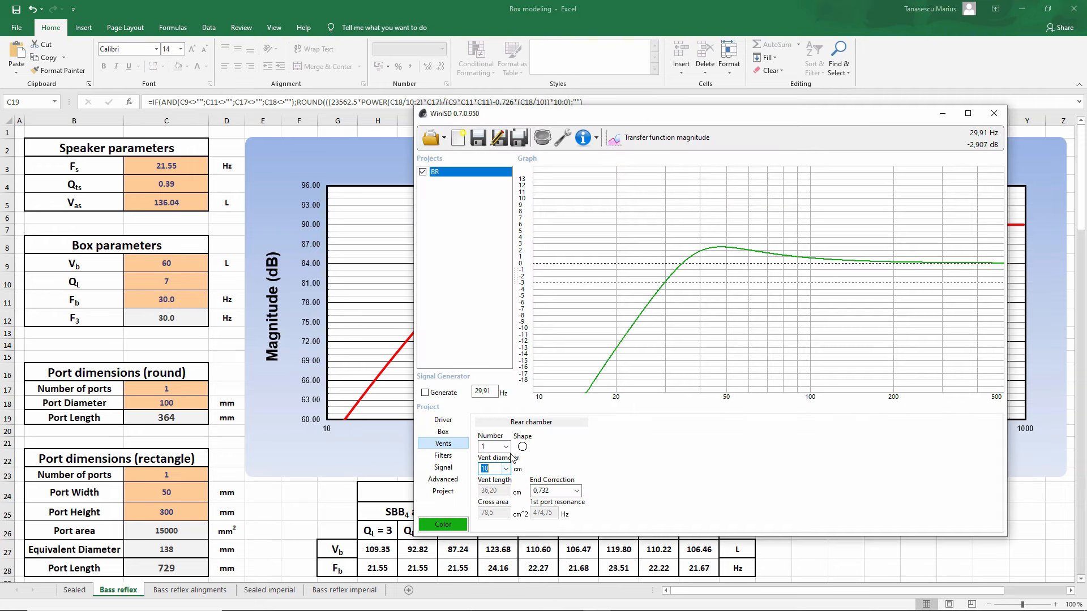
- Change the single vent to a rectangular shape and set its opening to 5 x 30 cm
click(507, 447)
click(505, 447)
click(521, 449)
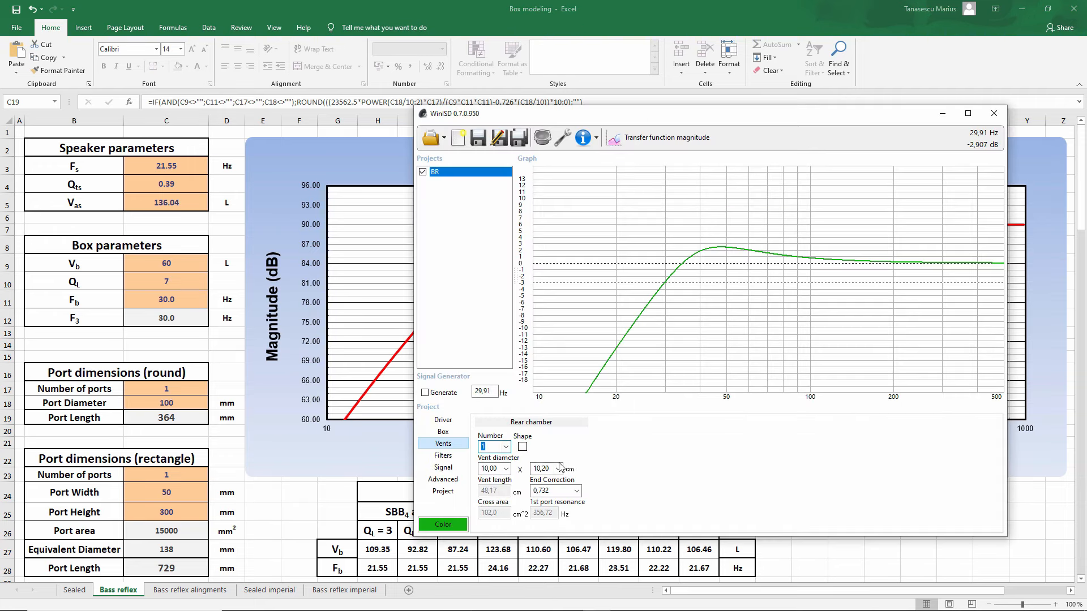
click(492, 468)
text(5)
click(541, 469)
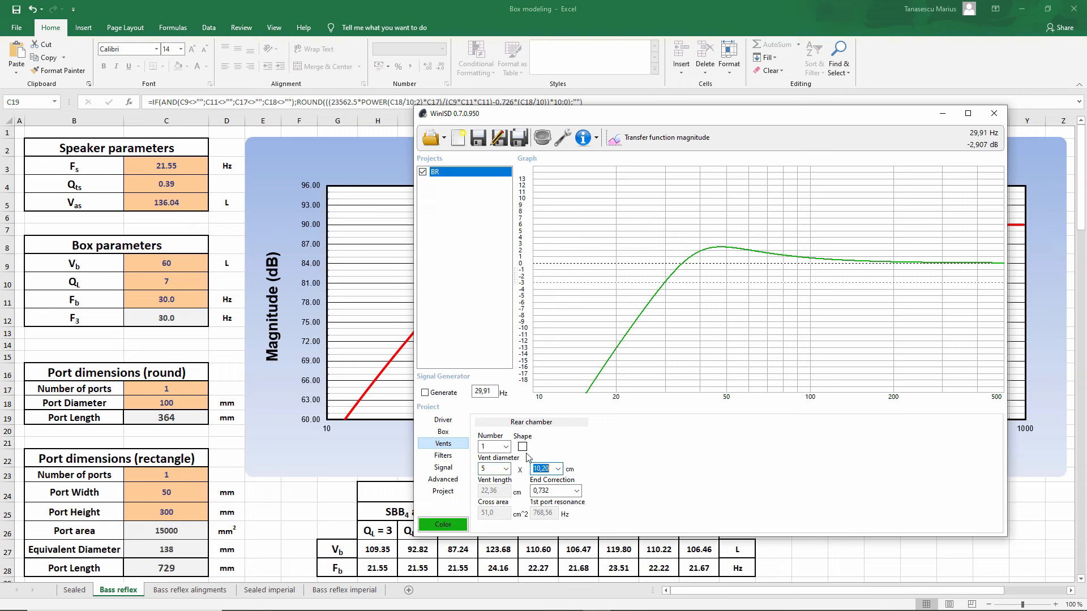
text(30)
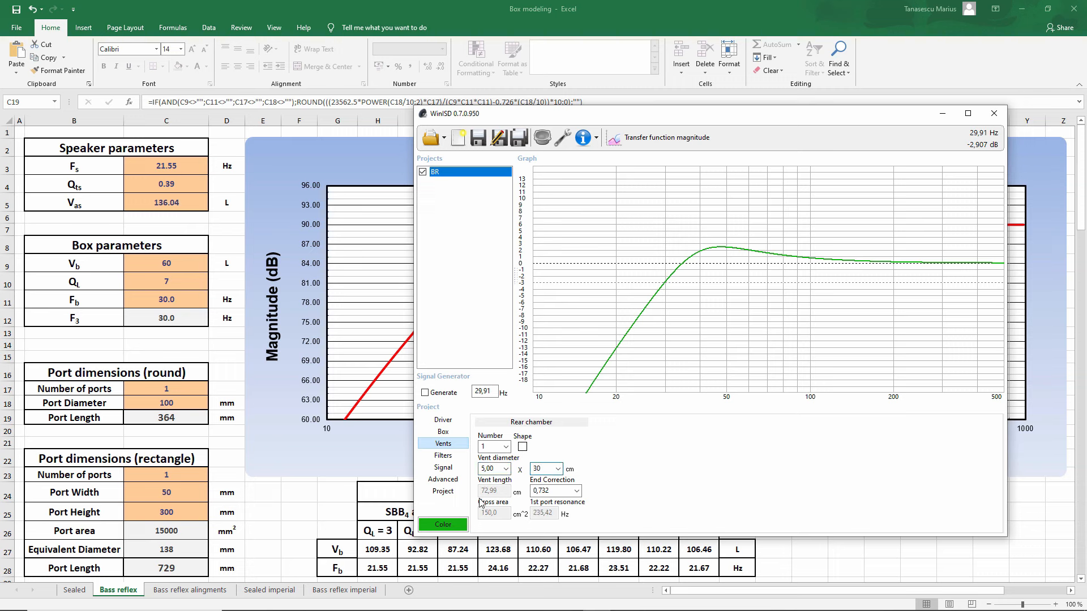